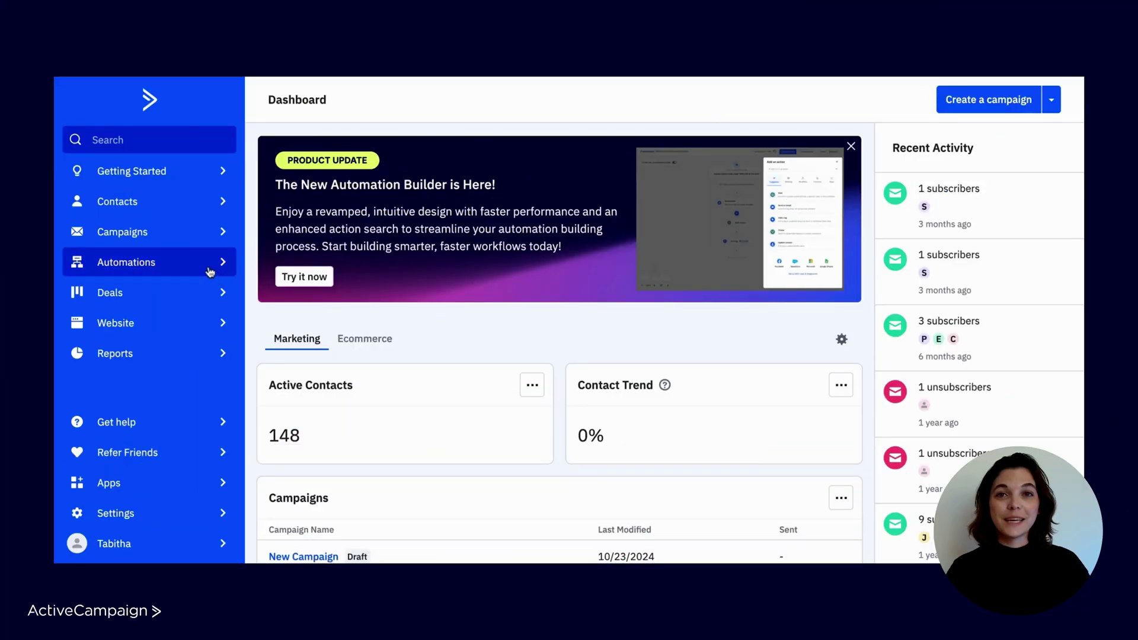
# Step: Open the Automations list and scroll through the existing automations
pyautogui.click(211, 264)
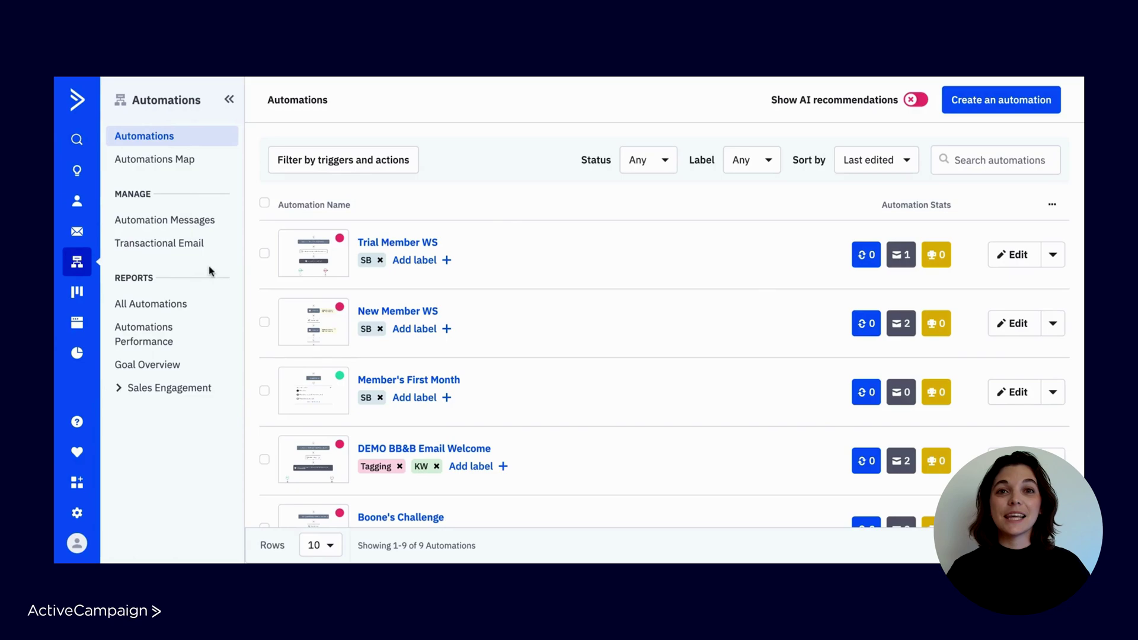
pyautogui.scroll(-3, 508, 212)
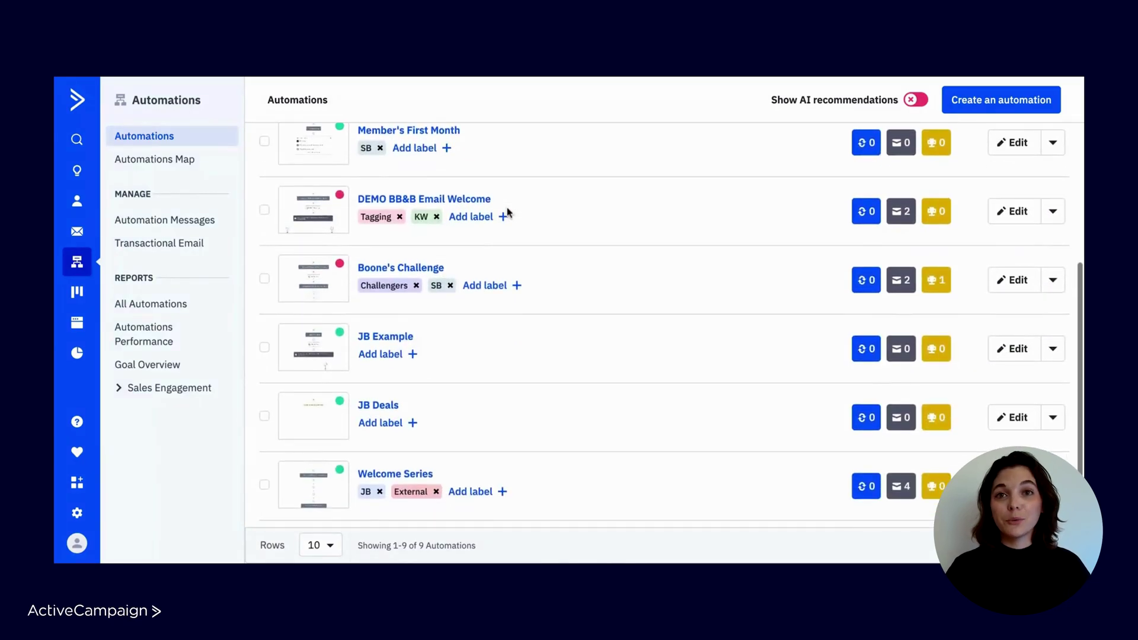
pyautogui.scroll(2, 506, 214)
pyautogui.scroll(3, 664, 327)
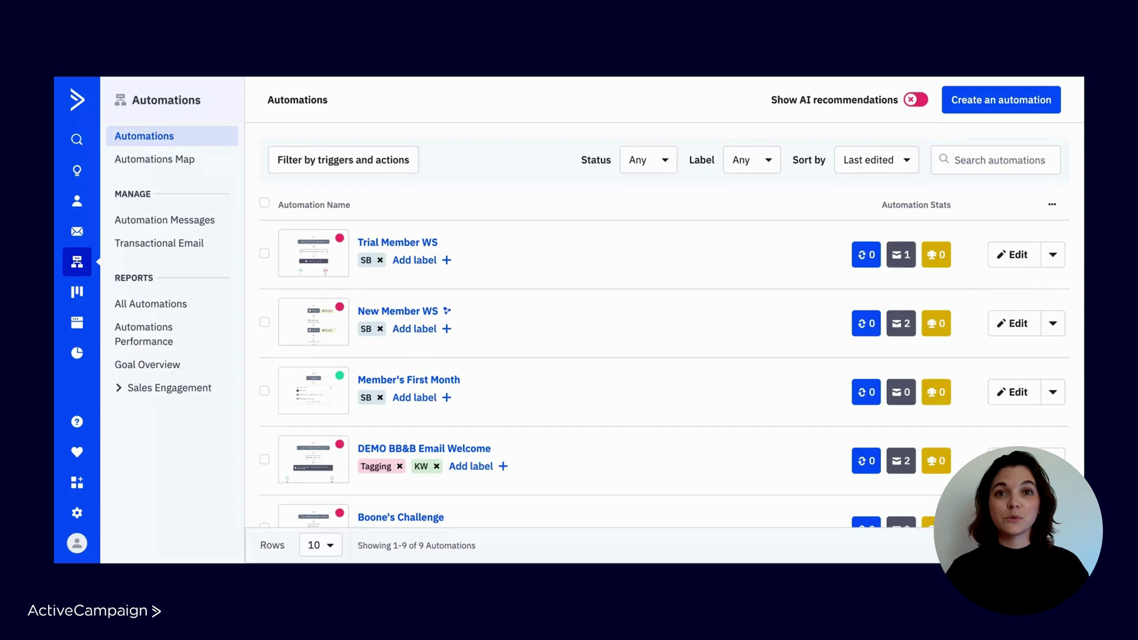
# Step: Show the actions menu for the New Member WS automation
pyautogui.moveTo(874, 335)
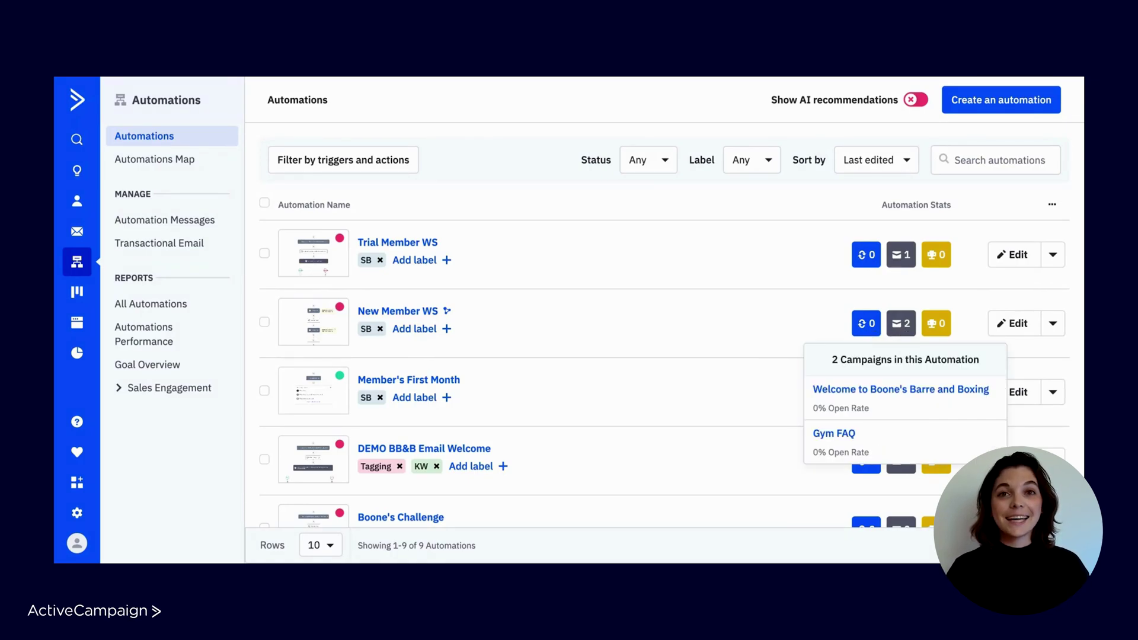
pyautogui.moveTo(942, 339)
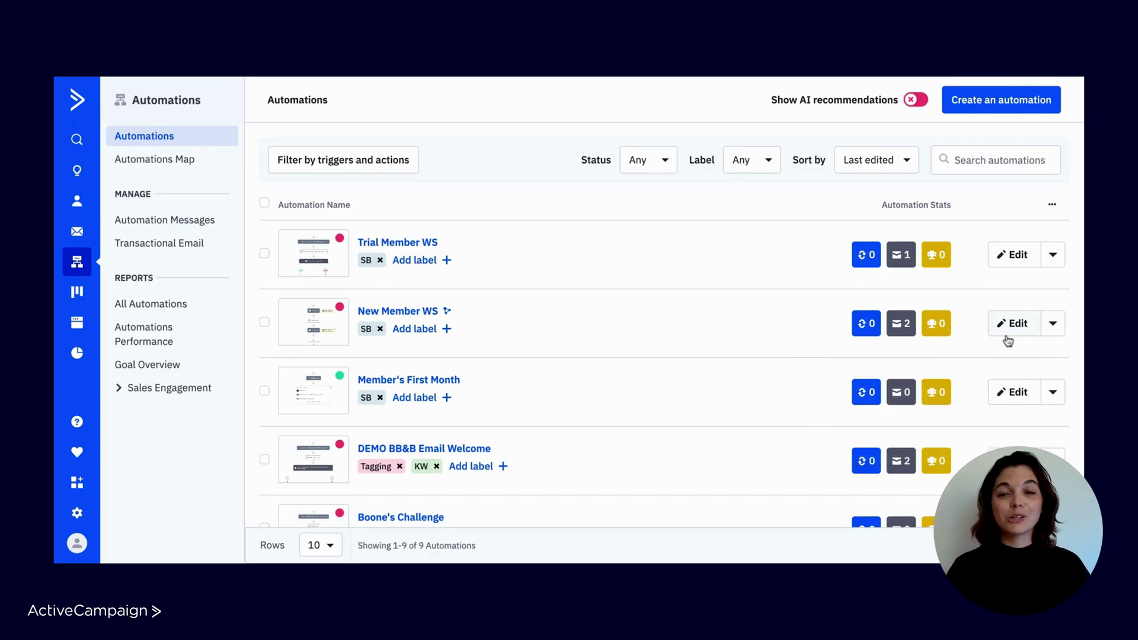
pyautogui.click(1054, 325)
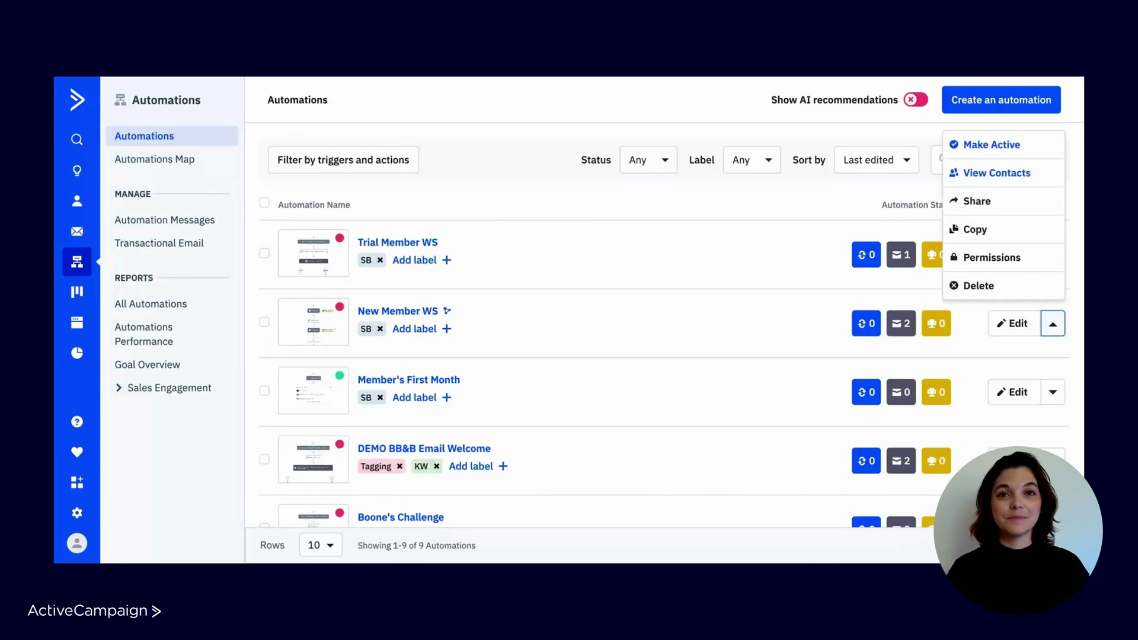
# Step: Create a new automation, browse the recipes, and continue with Start from Scratch
pyautogui.click(1047, 107)
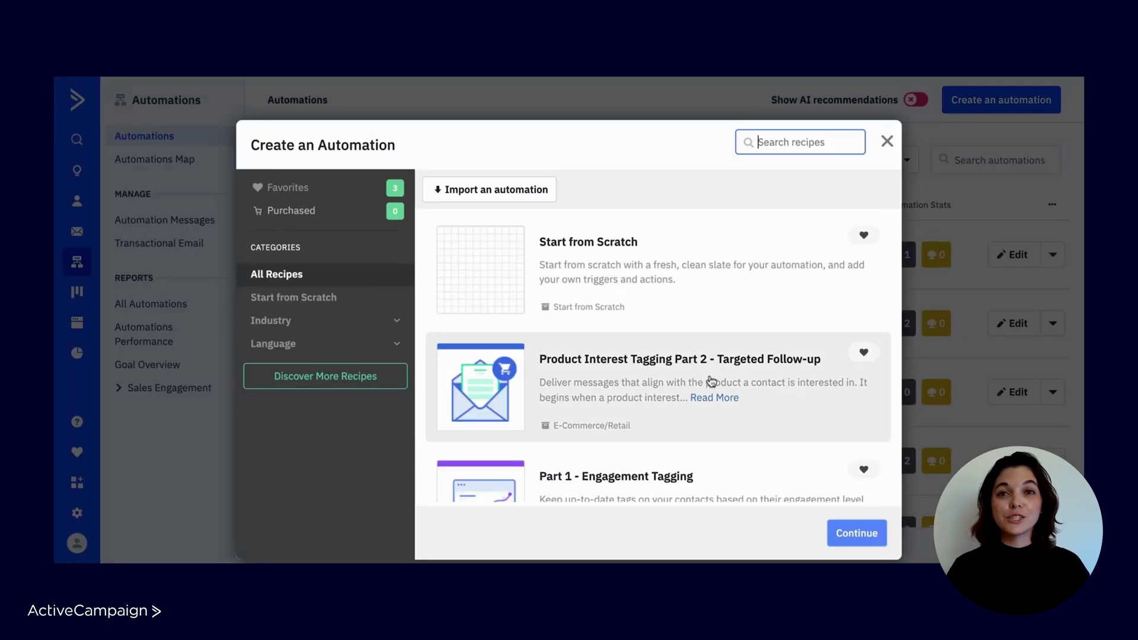
pyautogui.scroll(-1, 714, 381)
pyautogui.scroll(-2, 711, 381)
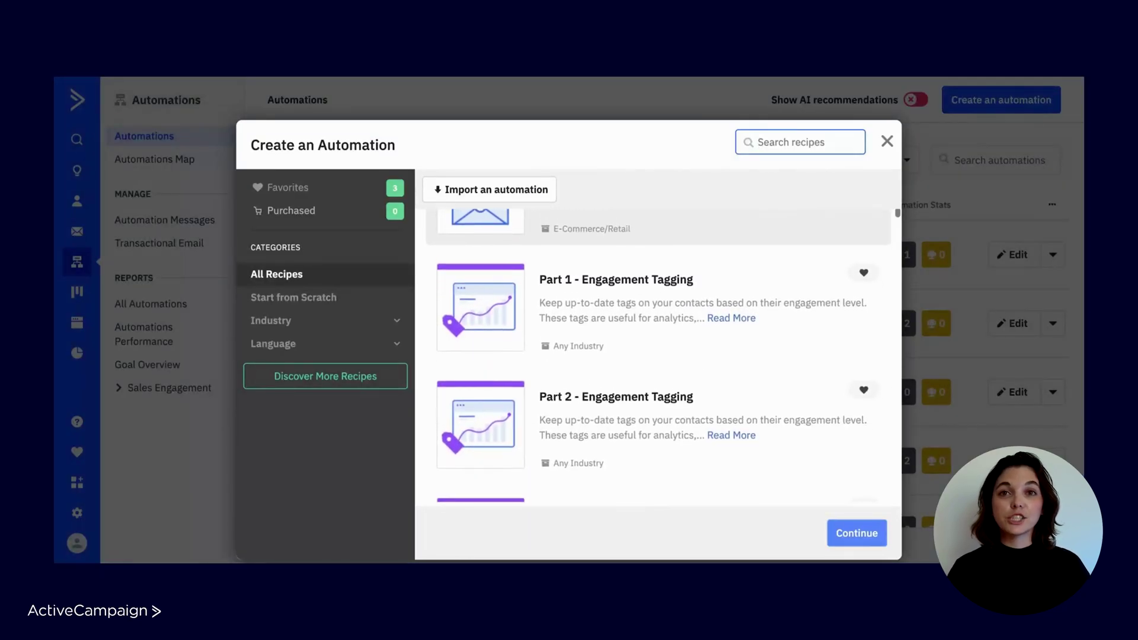
pyautogui.scroll(3, 658, 355)
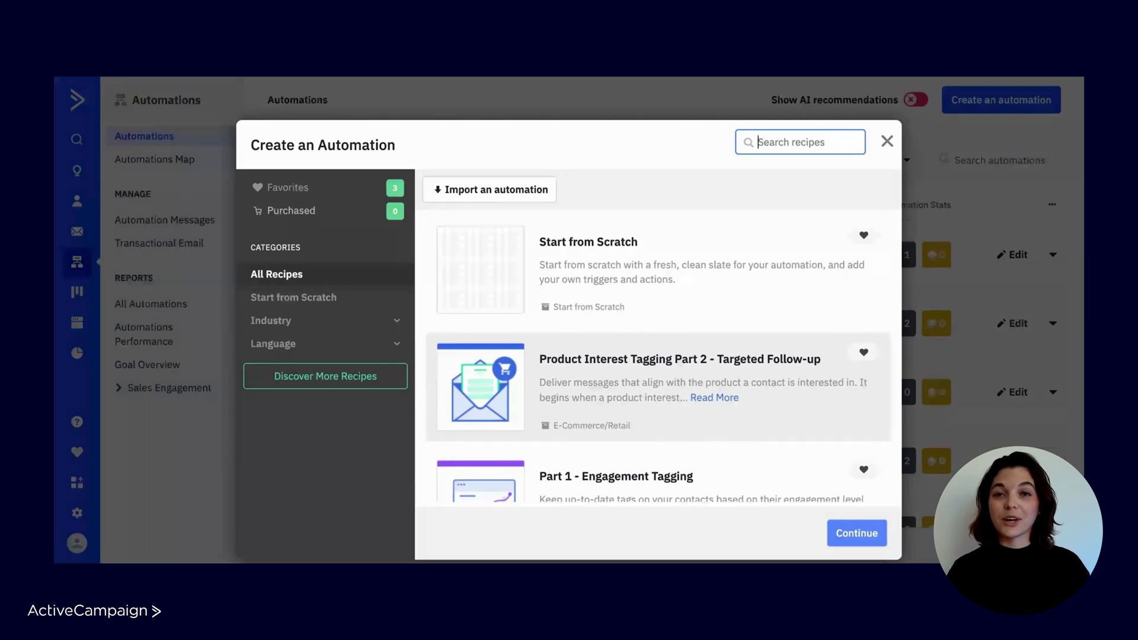
pyautogui.click(716, 306)
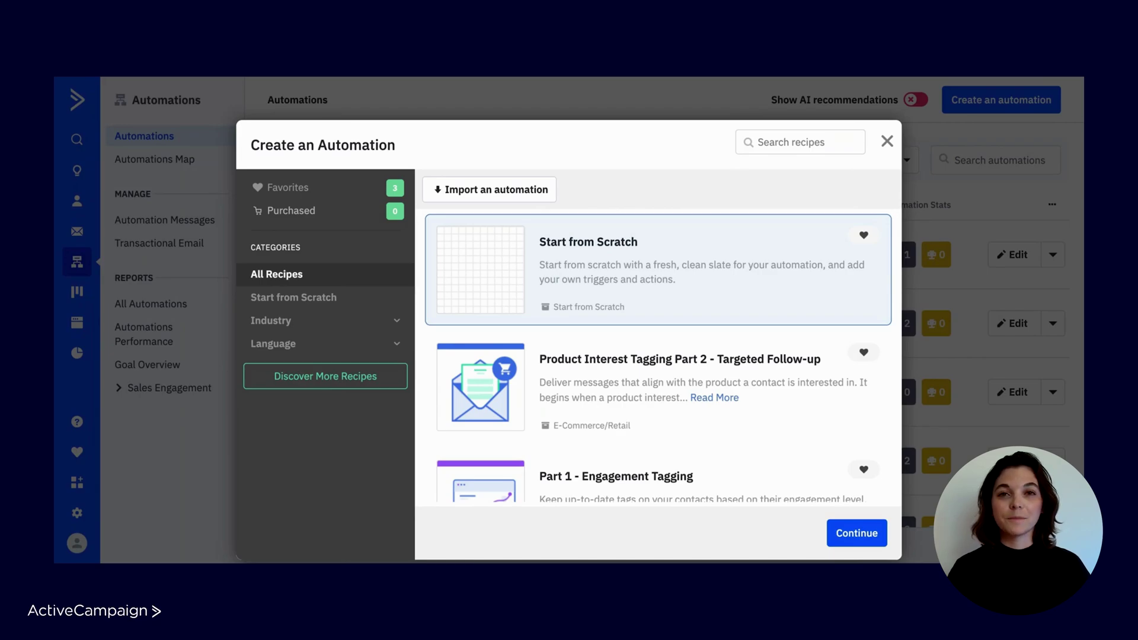
pyautogui.click(854, 536)
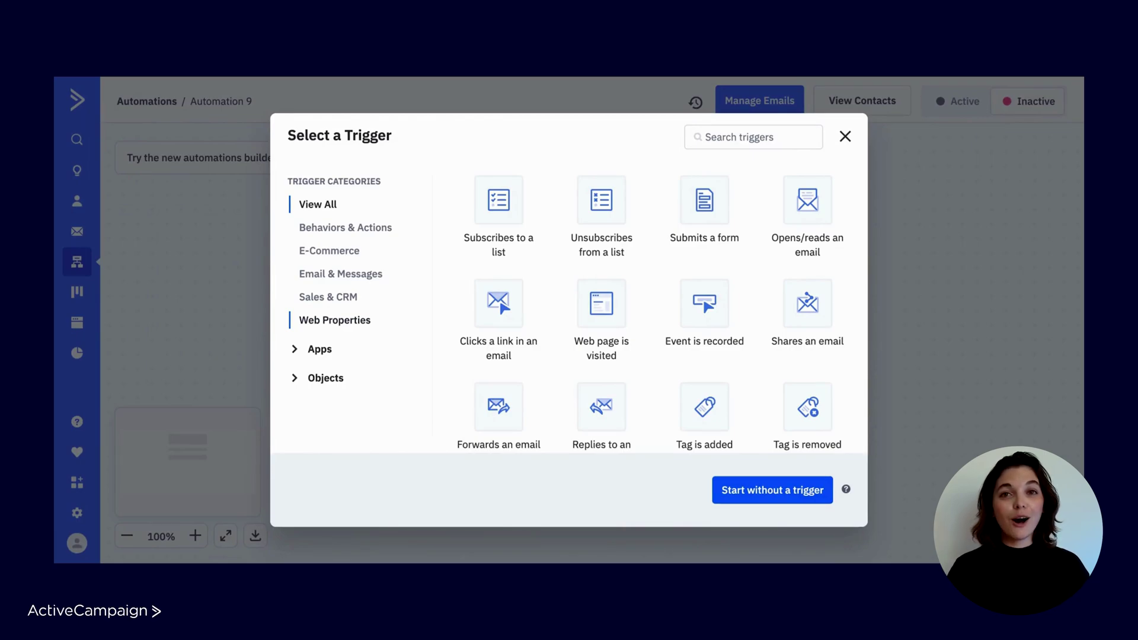
# Step: Expand the Apps trigger categories in Select a Trigger, then collapse them again
pyautogui.click(323, 351)
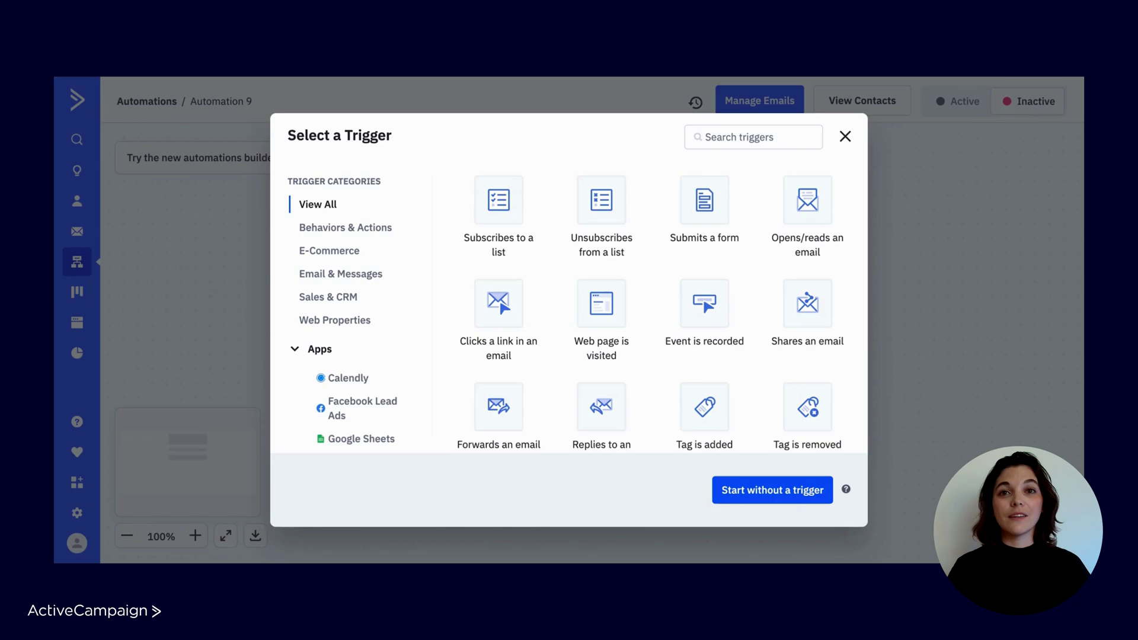
pyautogui.scroll(-2, 323, 338)
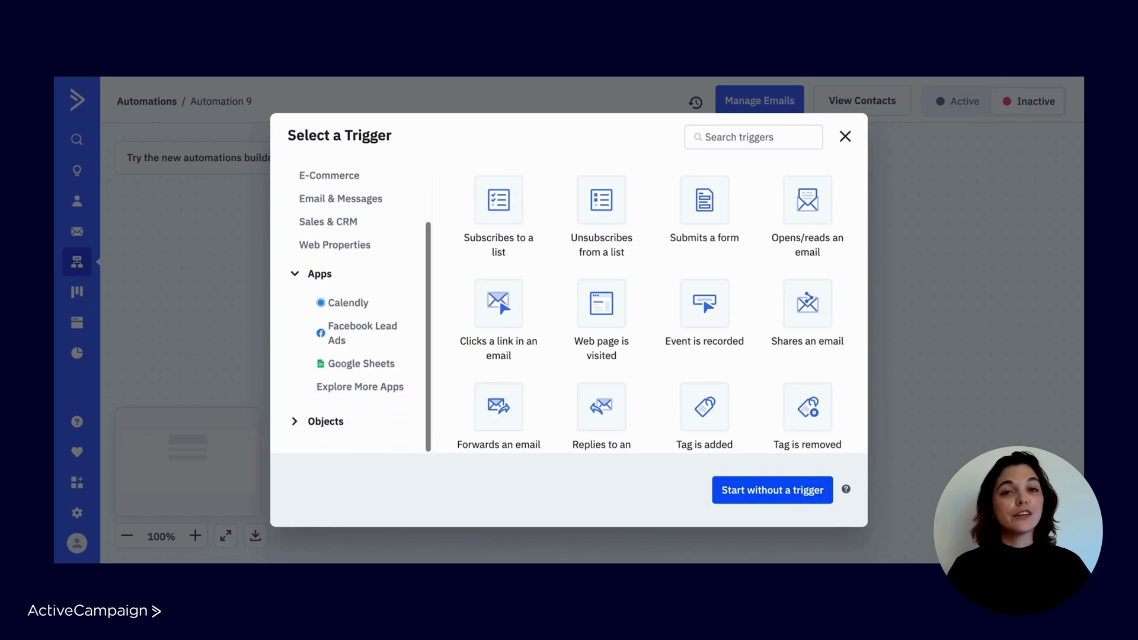
pyautogui.scroll(1, 323, 338)
pyautogui.click(321, 327)
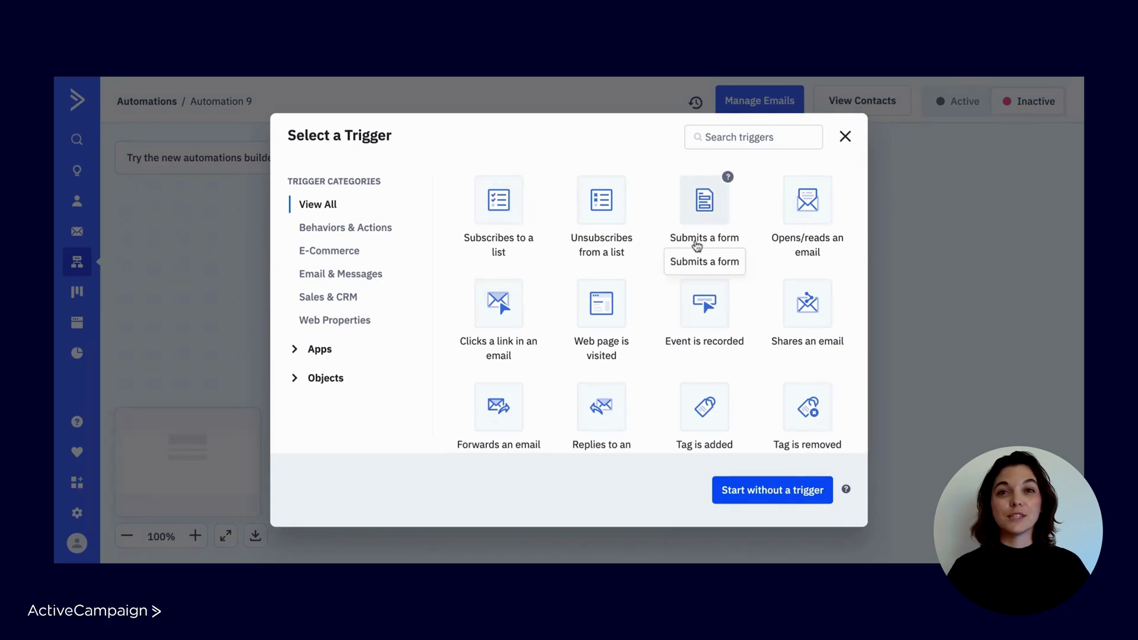
# Step: Scroll through the trigger tiles, from list subscriptions to purchases and completed tasks
pyautogui.scroll(-2, 697, 246)
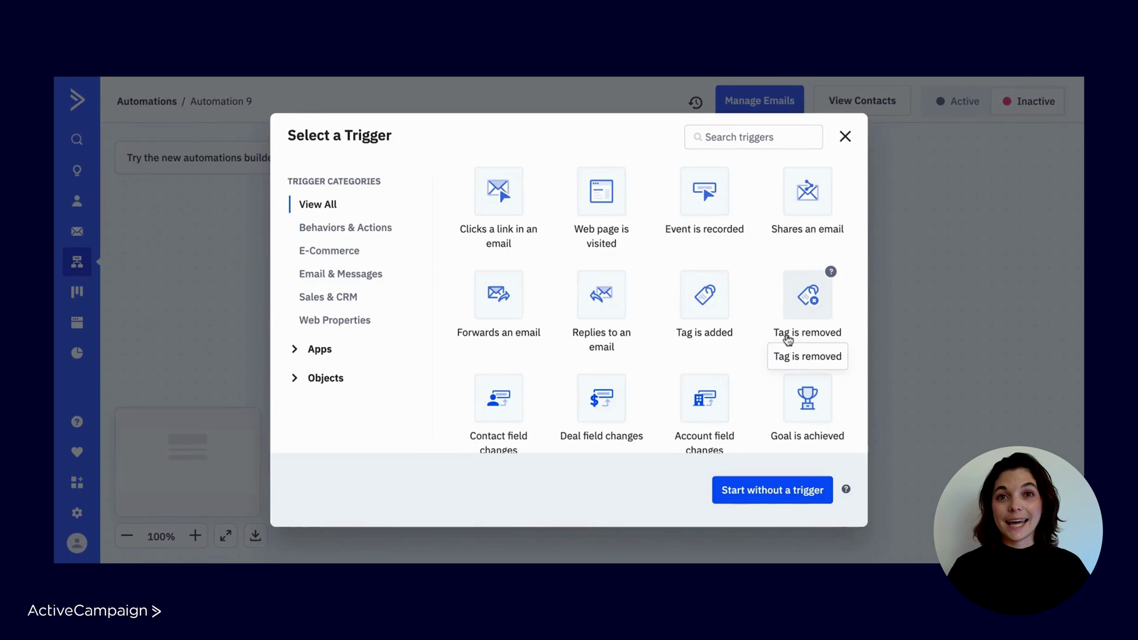
pyautogui.scroll(-5, 788, 339)
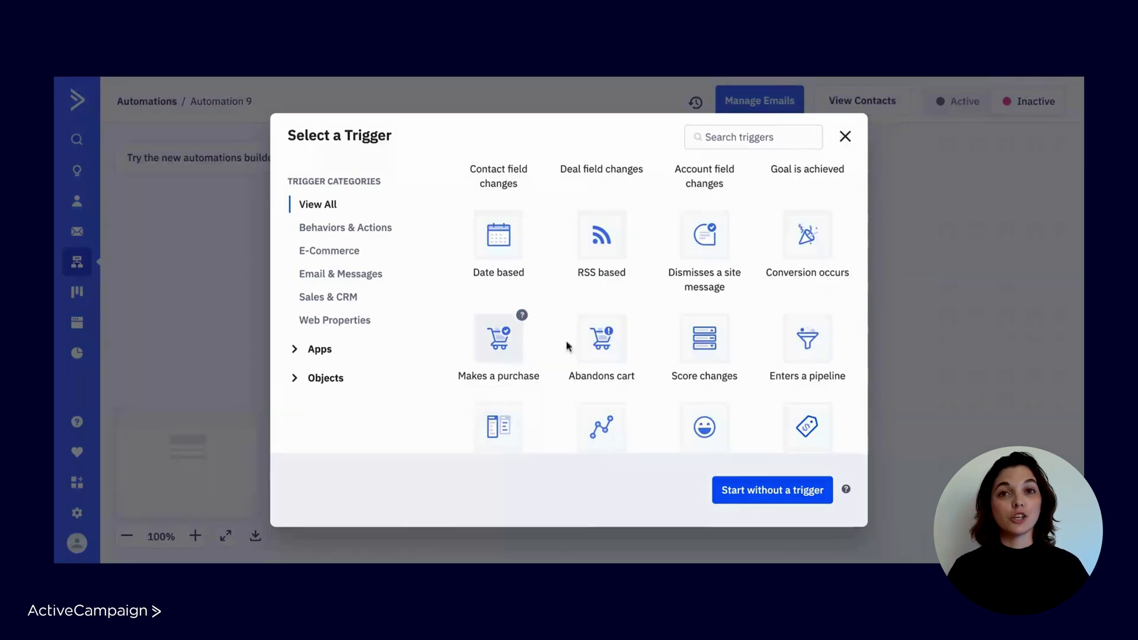
pyautogui.scroll(-2, 668, 348)
pyautogui.scroll(-1, 669, 349)
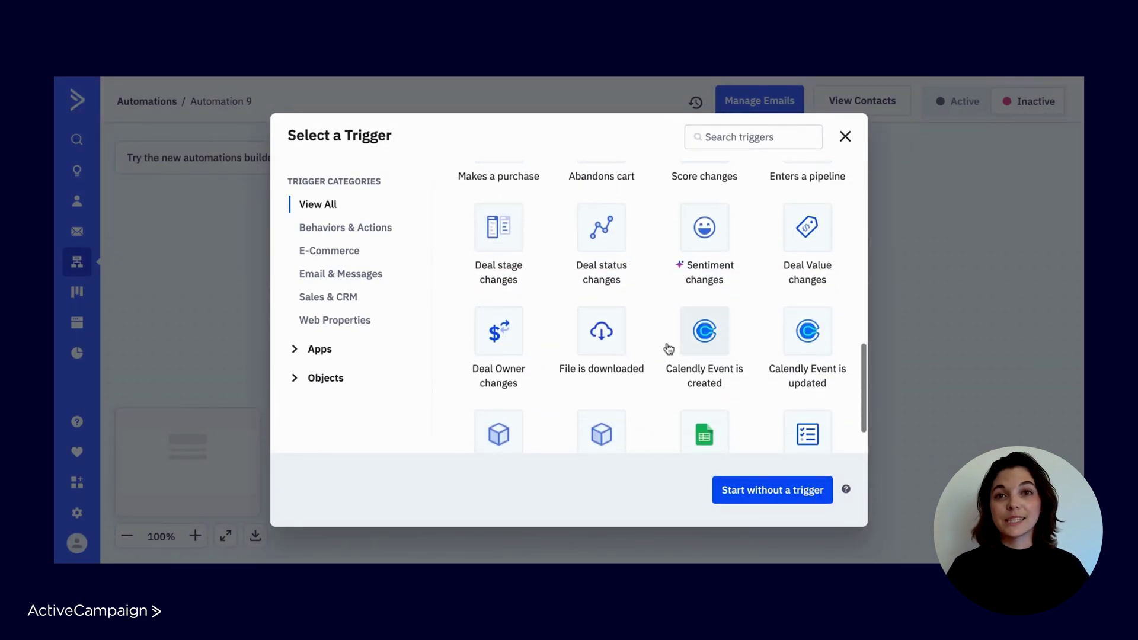
pyautogui.scroll(-1, 669, 349)
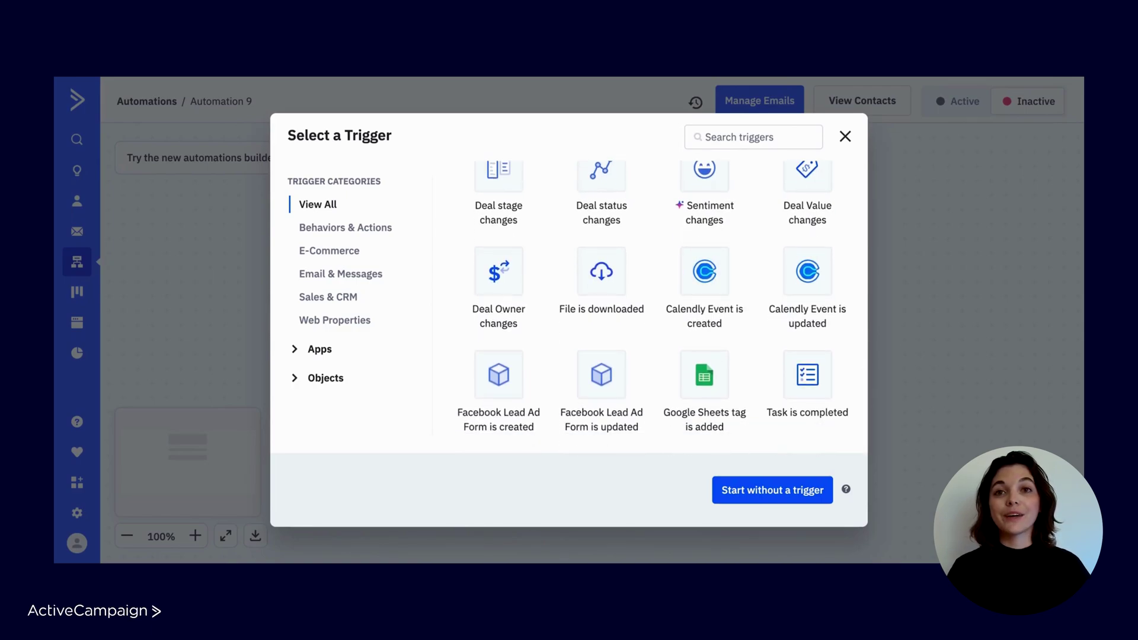
pyautogui.scroll(5, 668, 349)
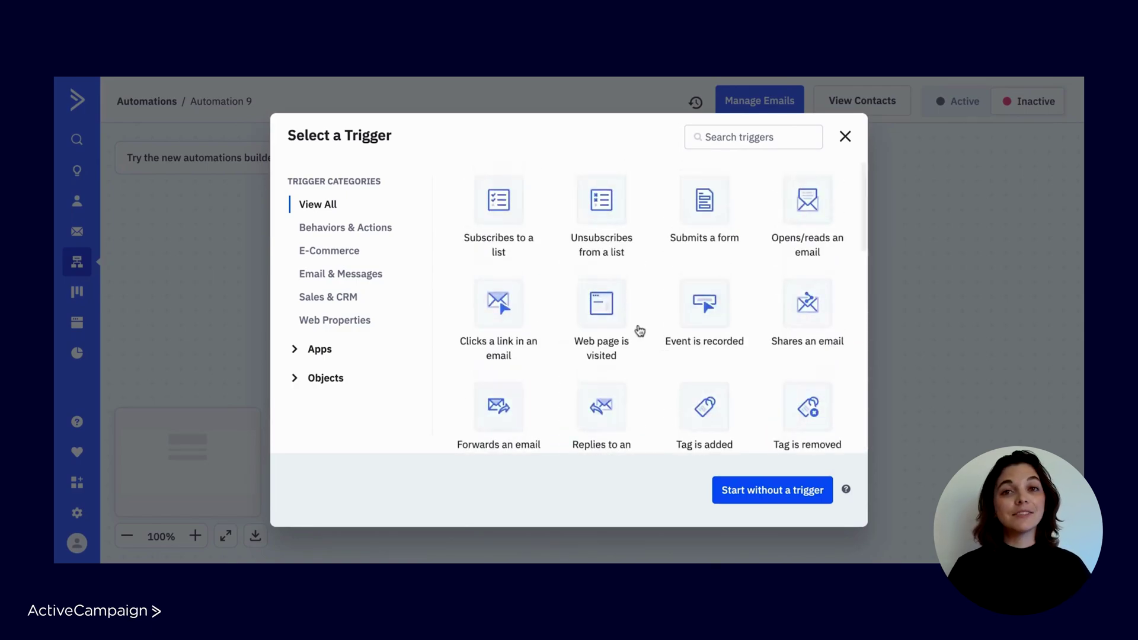
# Step: Pick Subscribes to a list with Segment the contacts checked, then close without saving
pyautogui.click(522, 231)
pyautogui.click(284, 272)
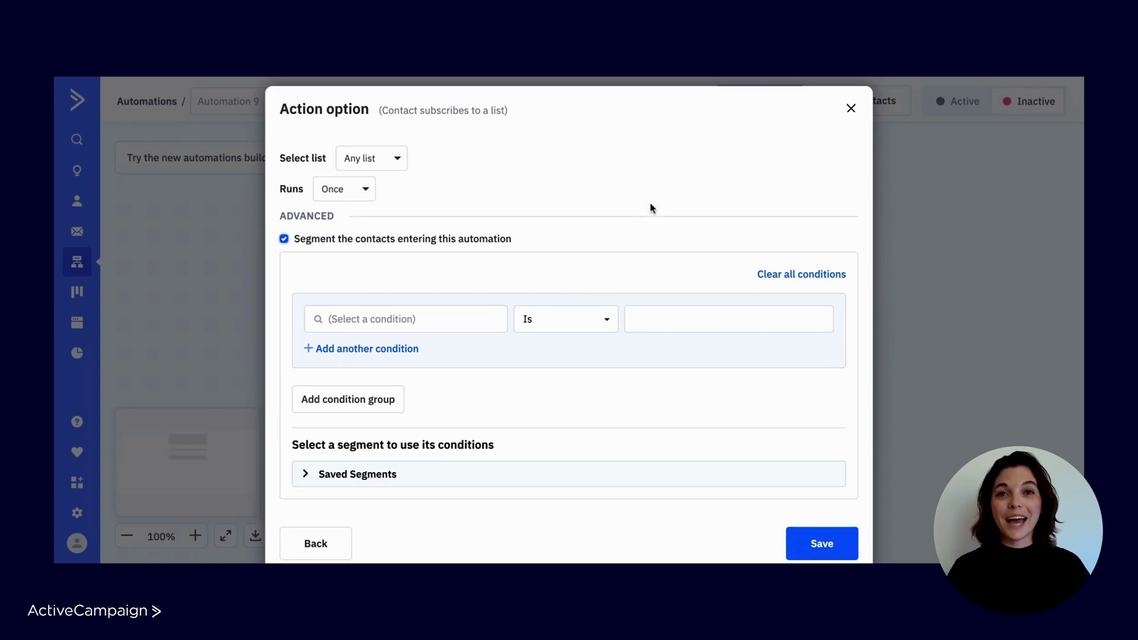
pyautogui.click(852, 110)
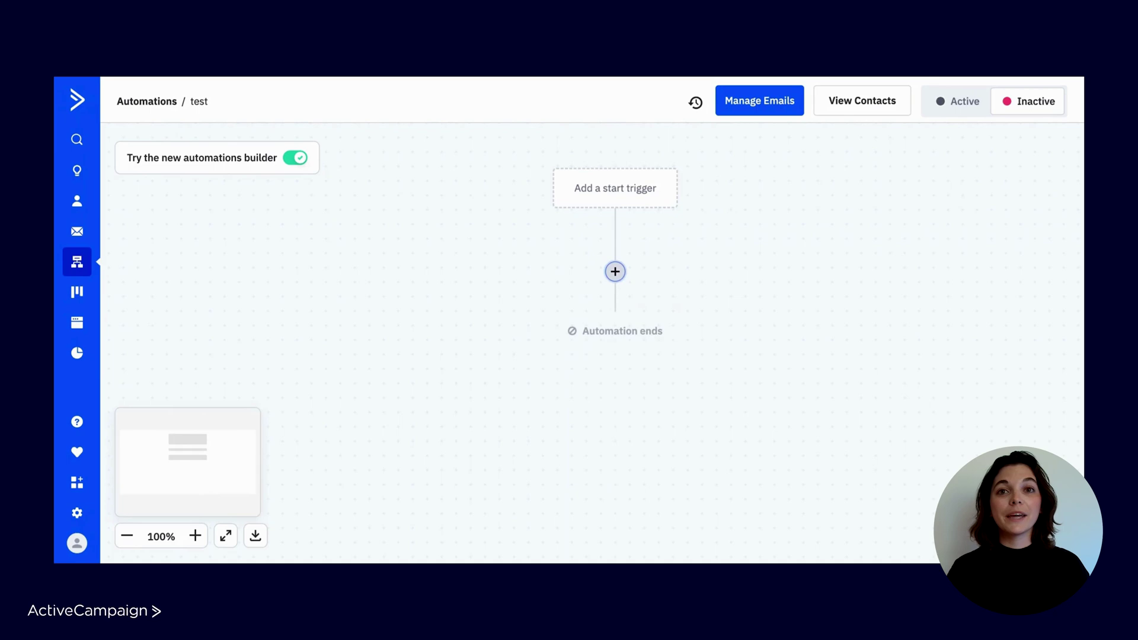
# Step: Bring up the Add an action panel and browse the email and SMS Sending actions
pyautogui.click(615, 271)
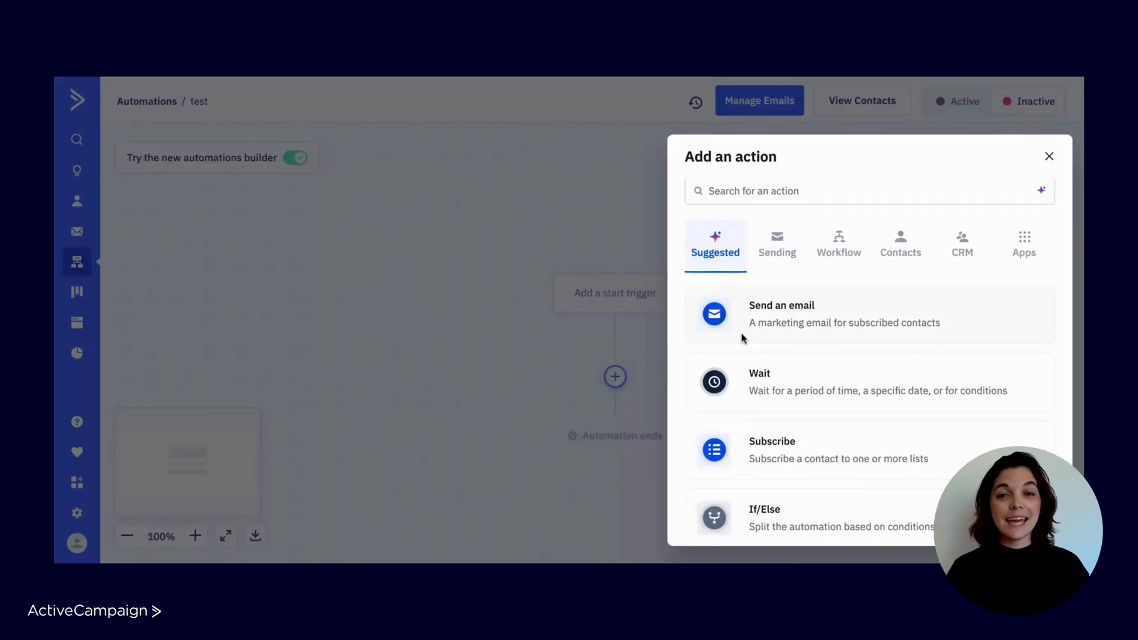
pyautogui.scroll(-3, 742, 337)
pyautogui.scroll(3, 742, 339)
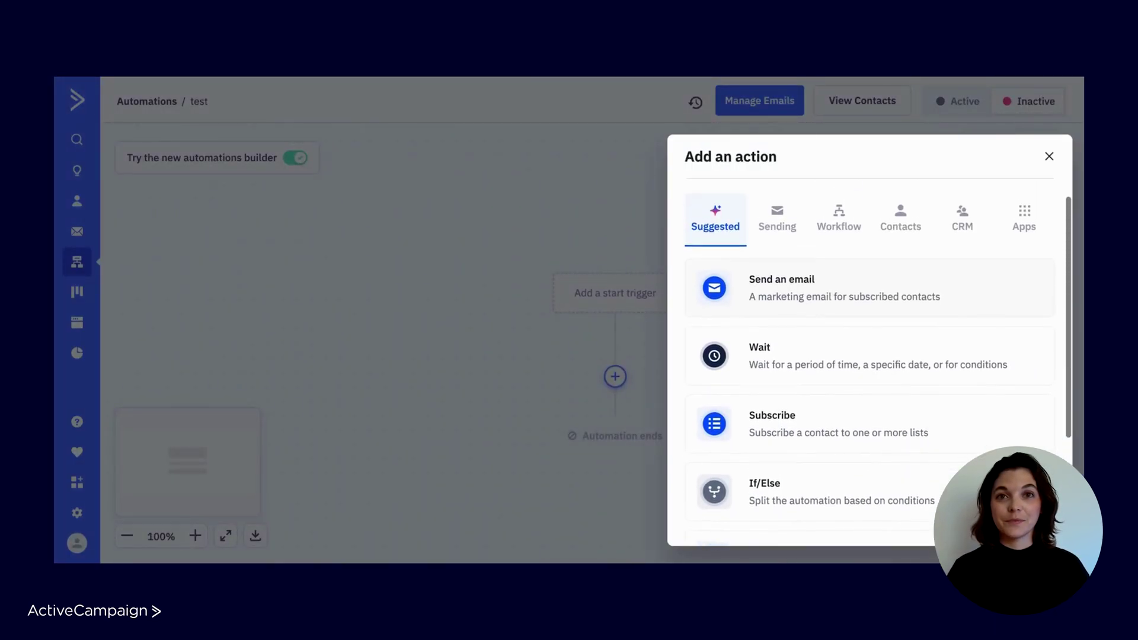
pyautogui.scroll(1, 775, 267)
pyautogui.click(775, 261)
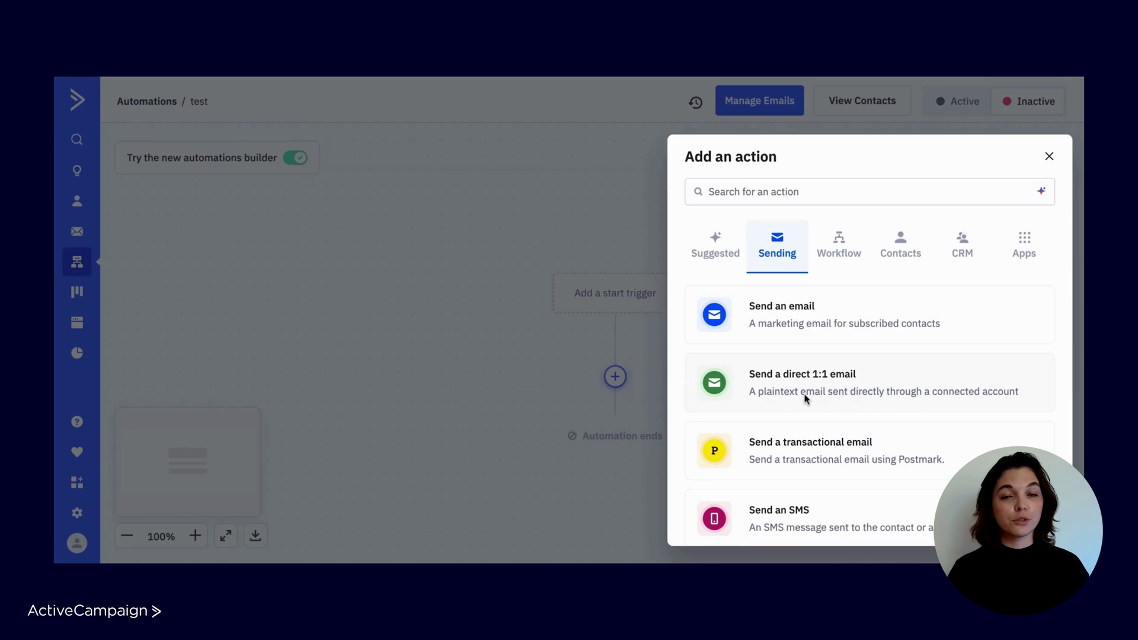
pyautogui.scroll(-2, 806, 397)
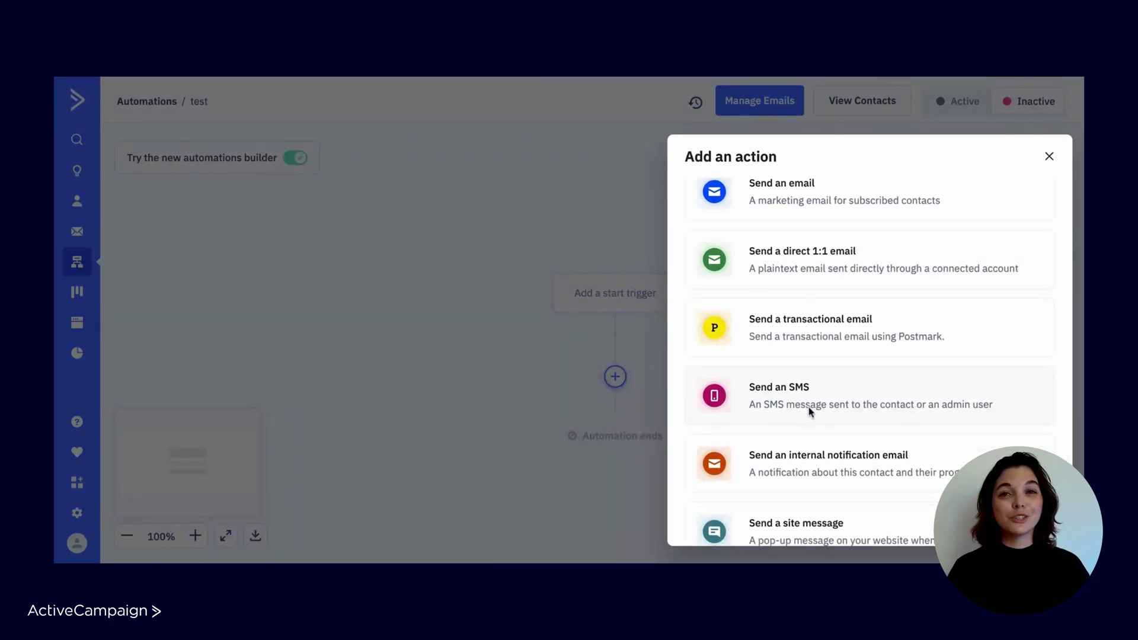
pyautogui.scroll(-1, 819, 469)
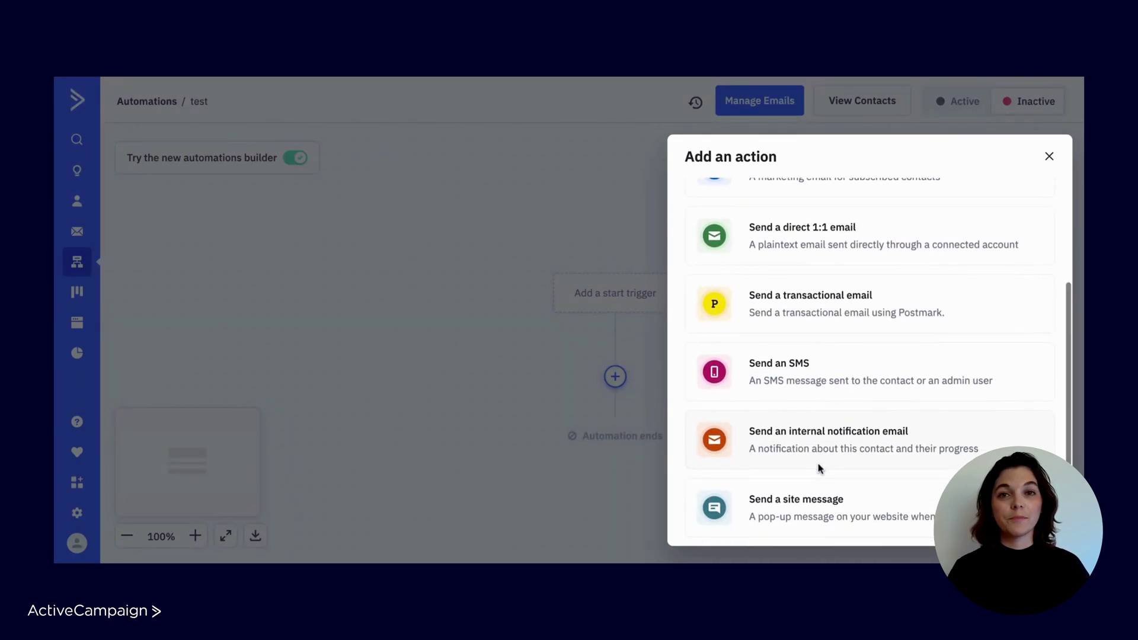
pyautogui.scroll(5, 870, 355)
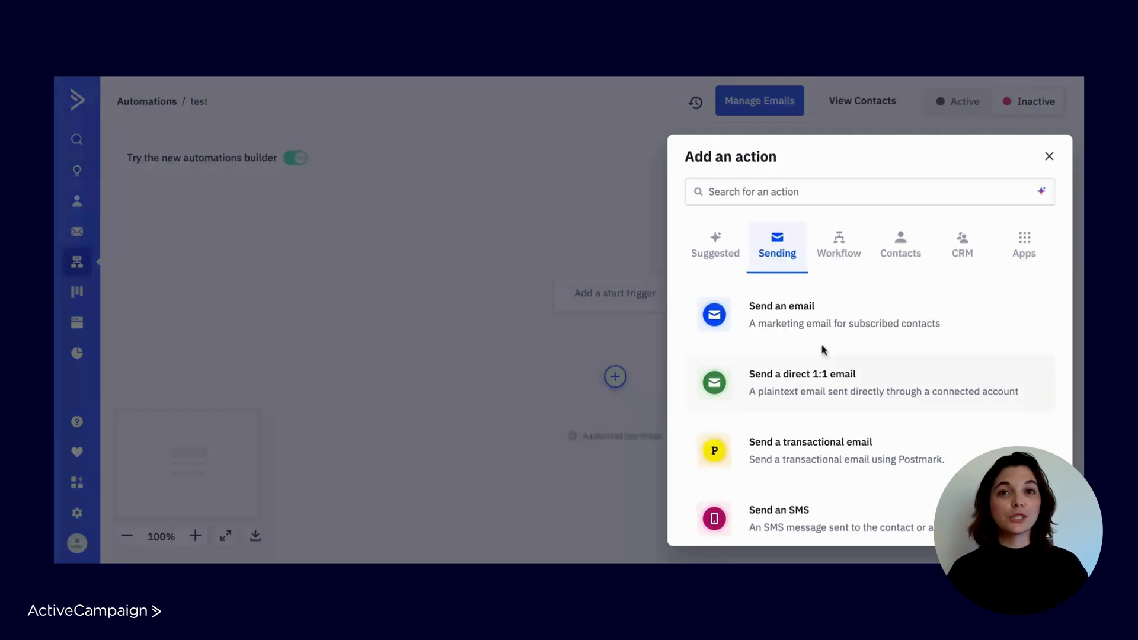
# Step: Browse the Workflow actions: Wait, If/Else, Split, Go to and Goal
pyautogui.click(836, 258)
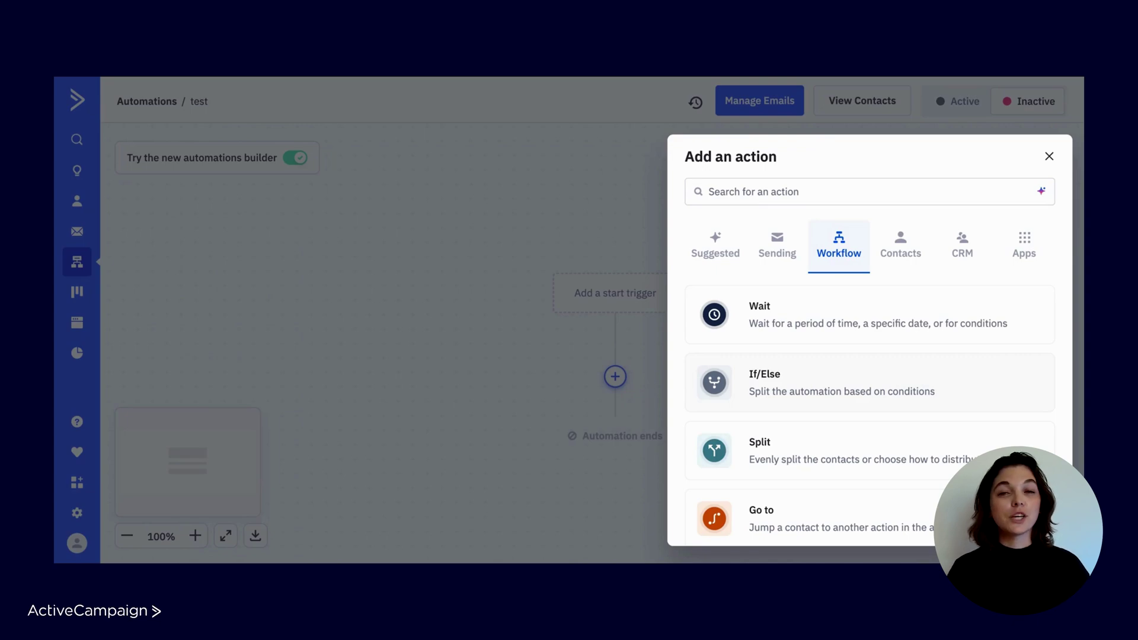
pyautogui.scroll(-3, 871, 356)
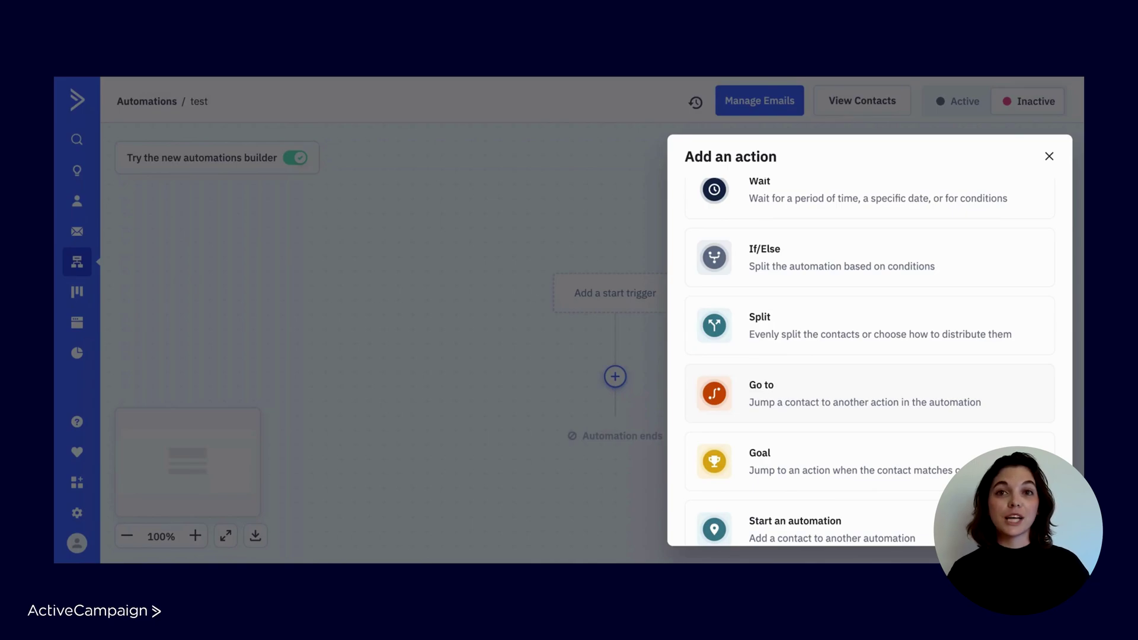
pyautogui.scroll(-1, 871, 397)
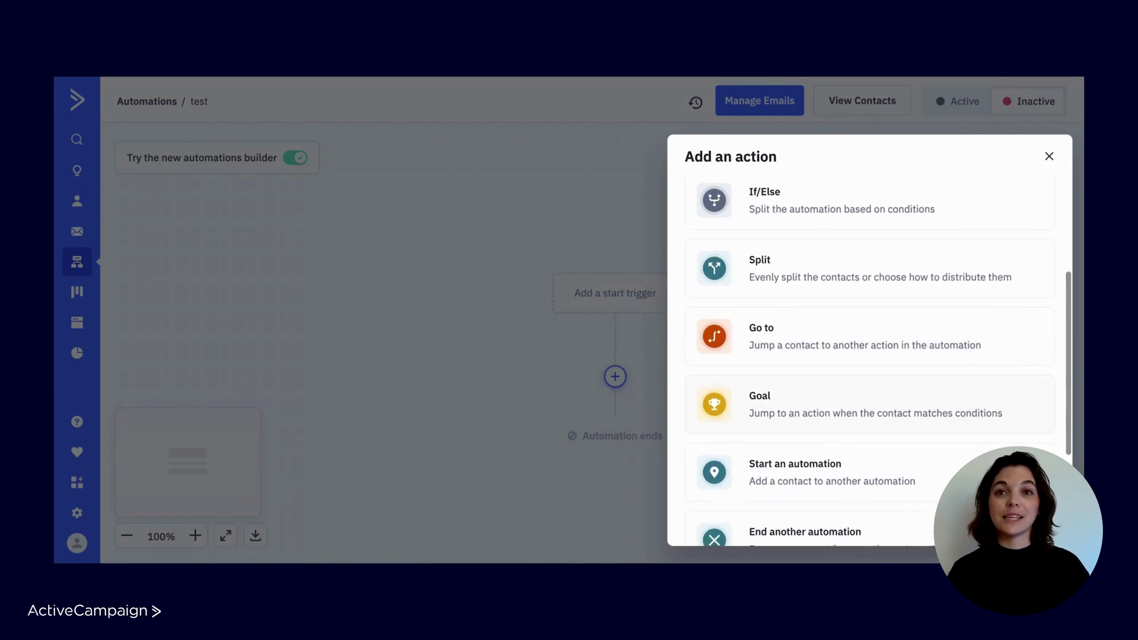
pyautogui.scroll(-2, 943, 340)
pyautogui.scroll(5, 943, 340)
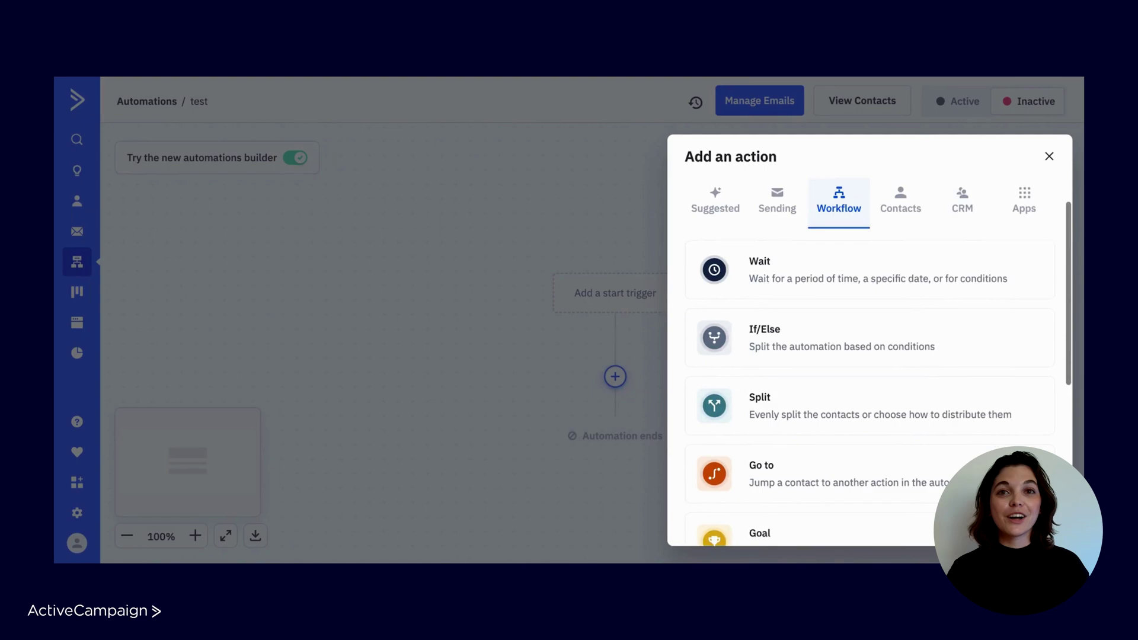
# Step: Browse the Contacts actions that change contact records
pyautogui.click(905, 252)
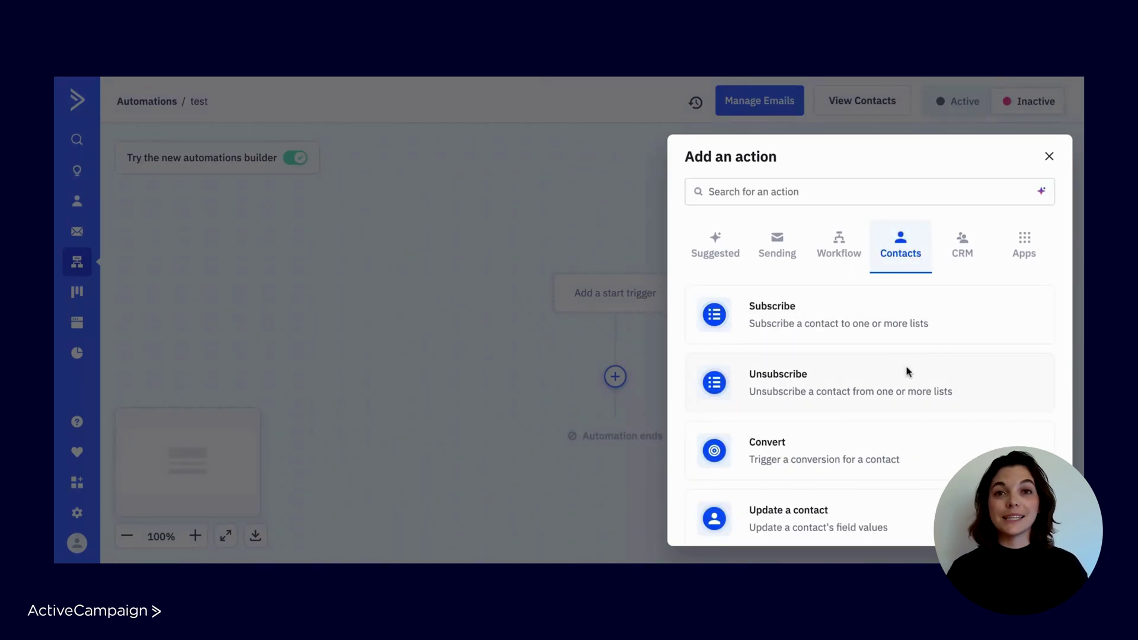
pyautogui.scroll(-2, 907, 373)
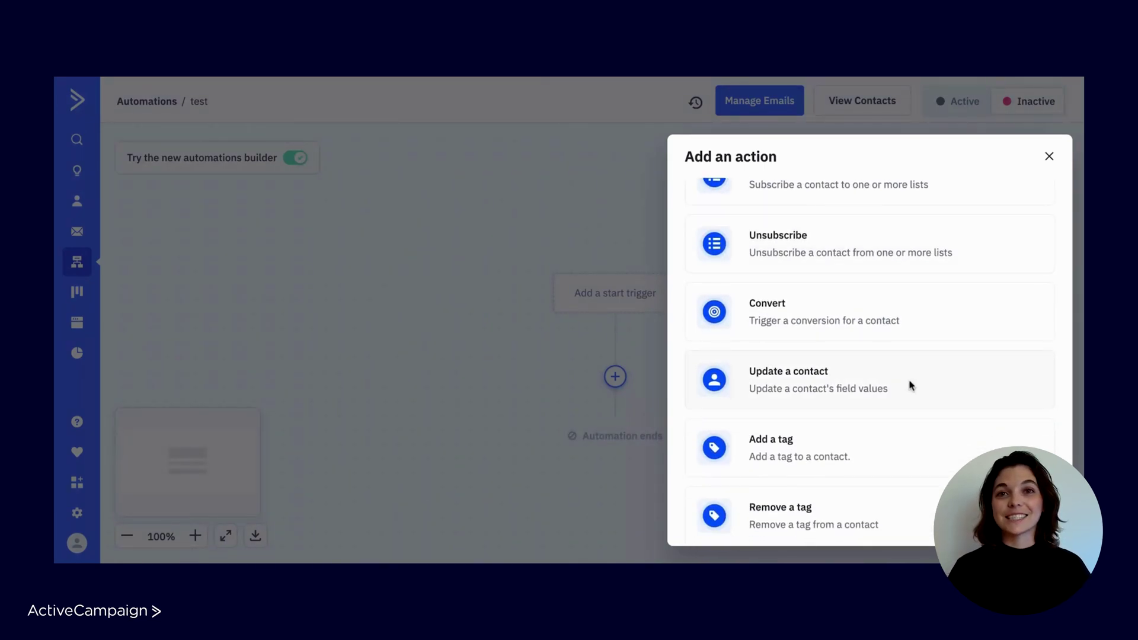
pyautogui.scroll(-1, 912, 386)
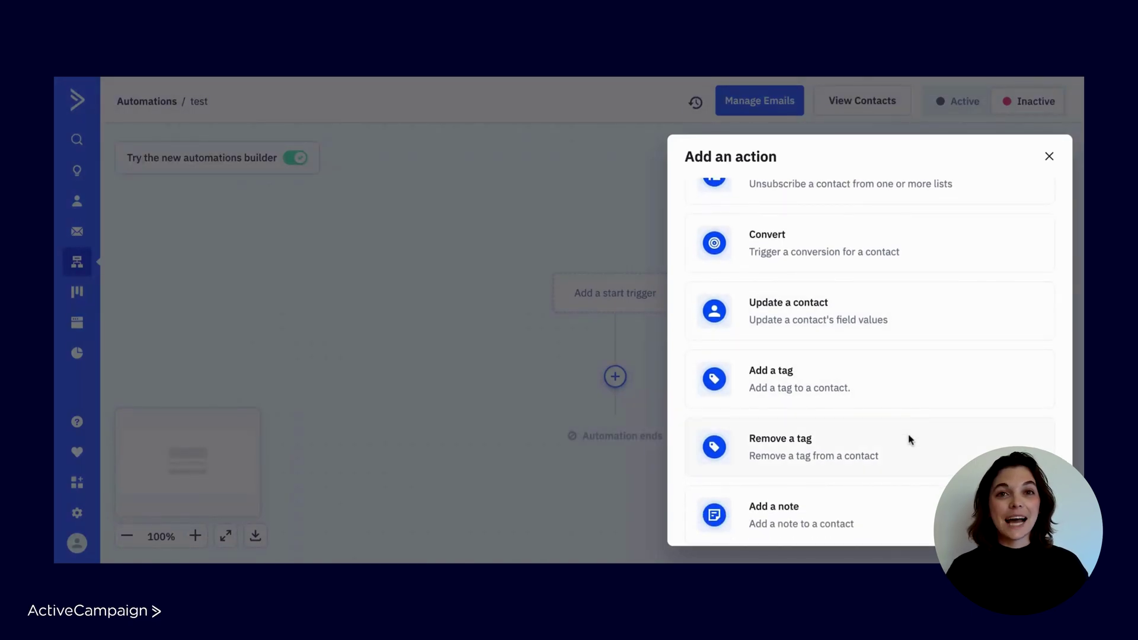
pyautogui.scroll(3, 912, 439)
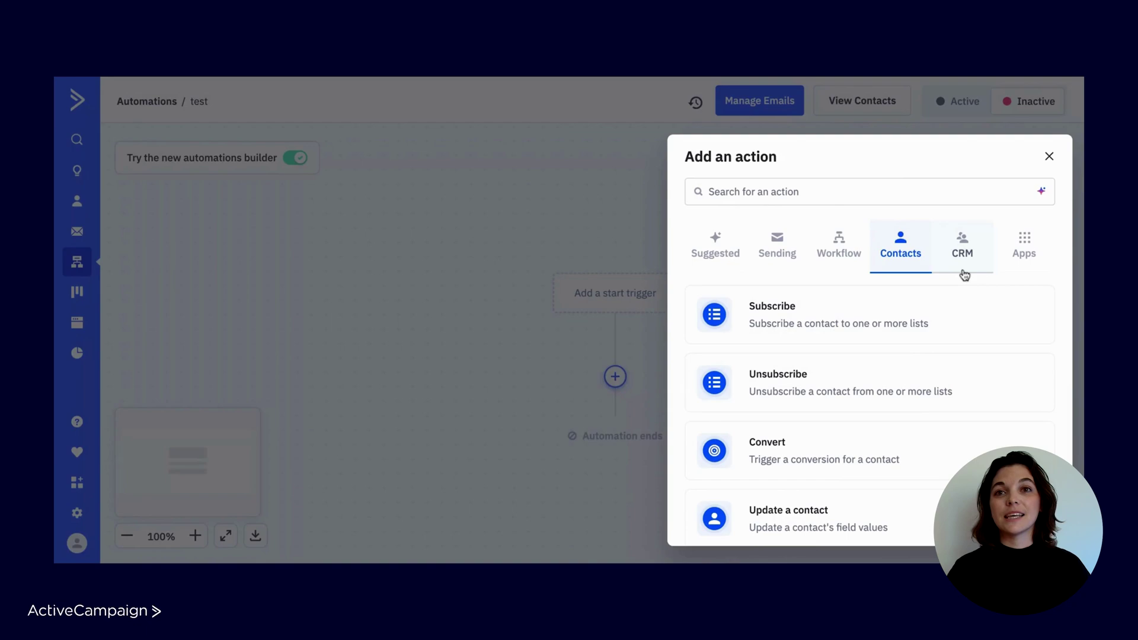
# Step: Browse the CRM deal actions, then the Apps integration actions
pyautogui.click(966, 261)
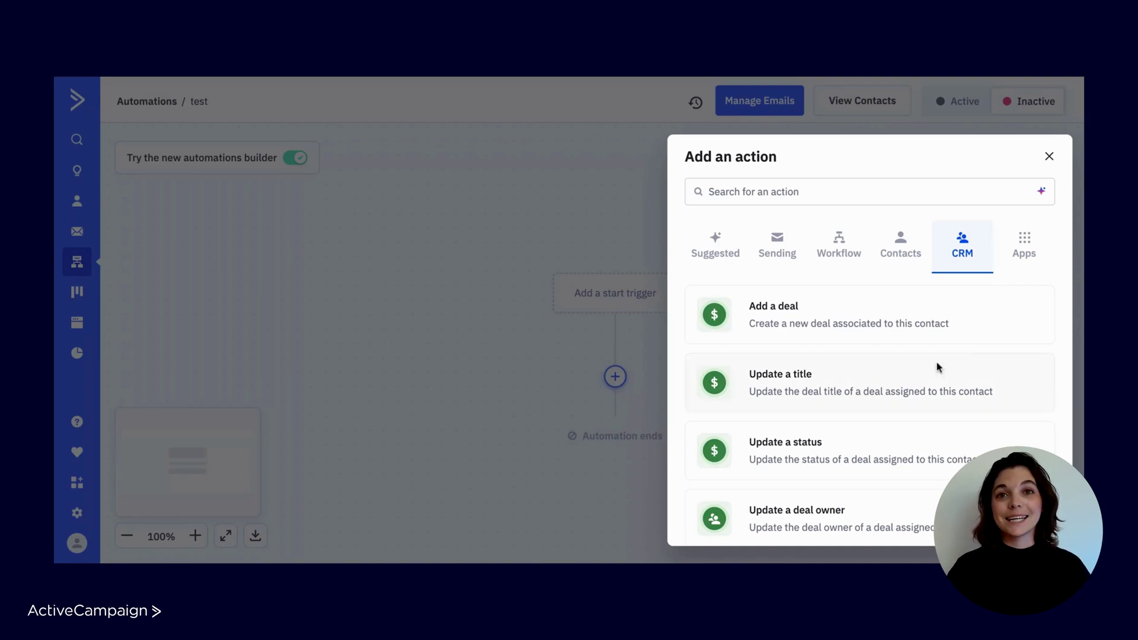
pyautogui.scroll(-2, 909, 325)
pyautogui.scroll(-1, 870, 356)
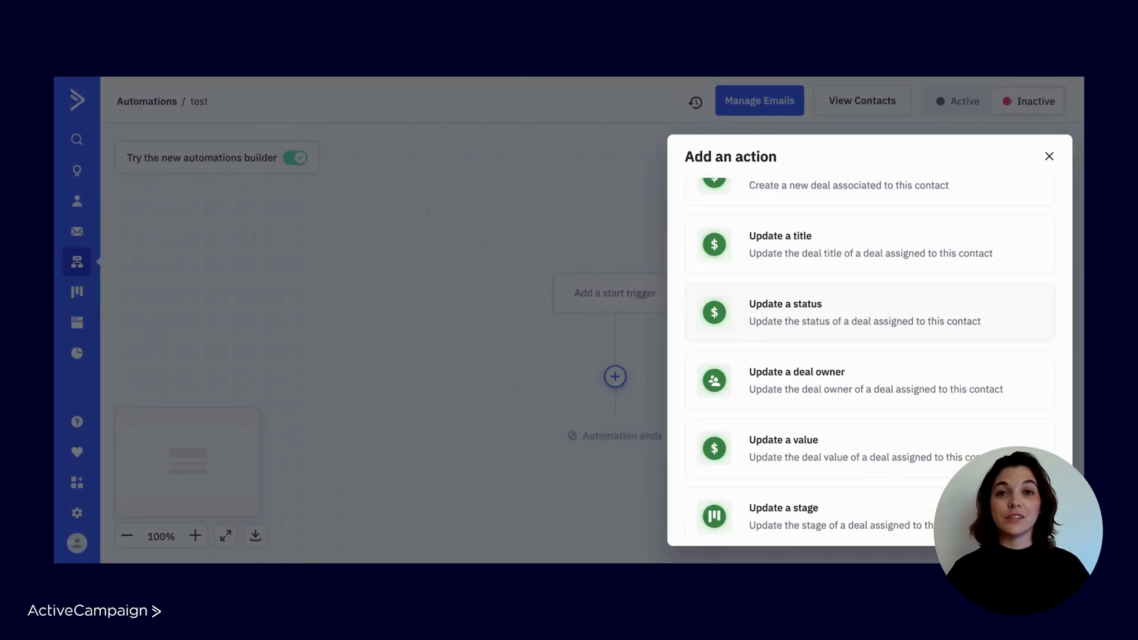
pyautogui.scroll(-3, 913, 369)
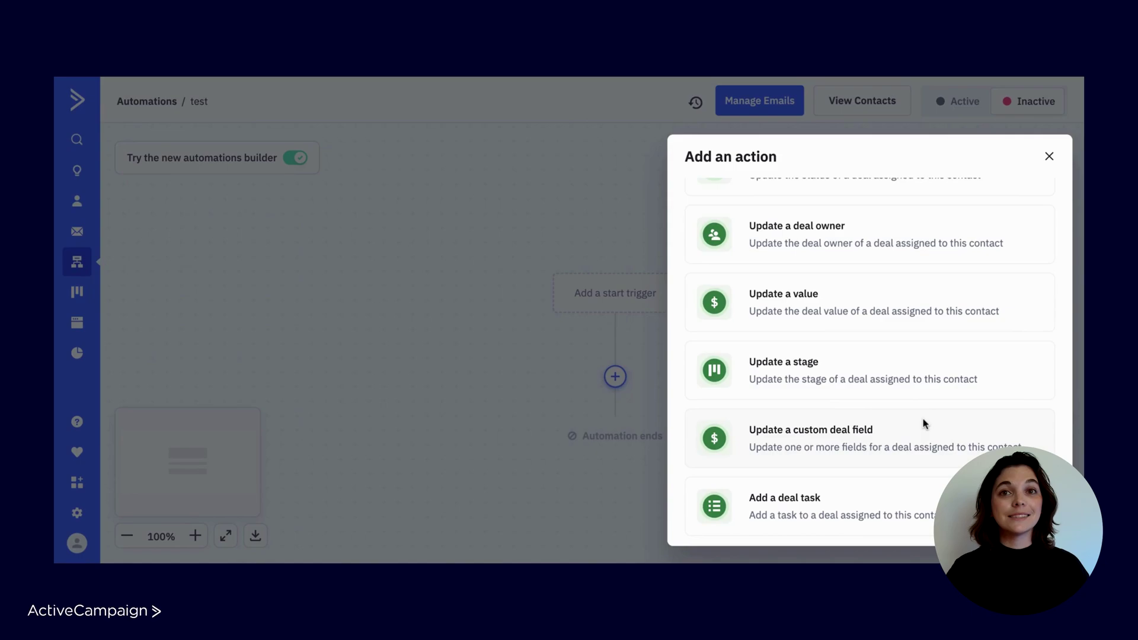
pyautogui.scroll(-5, 924, 423)
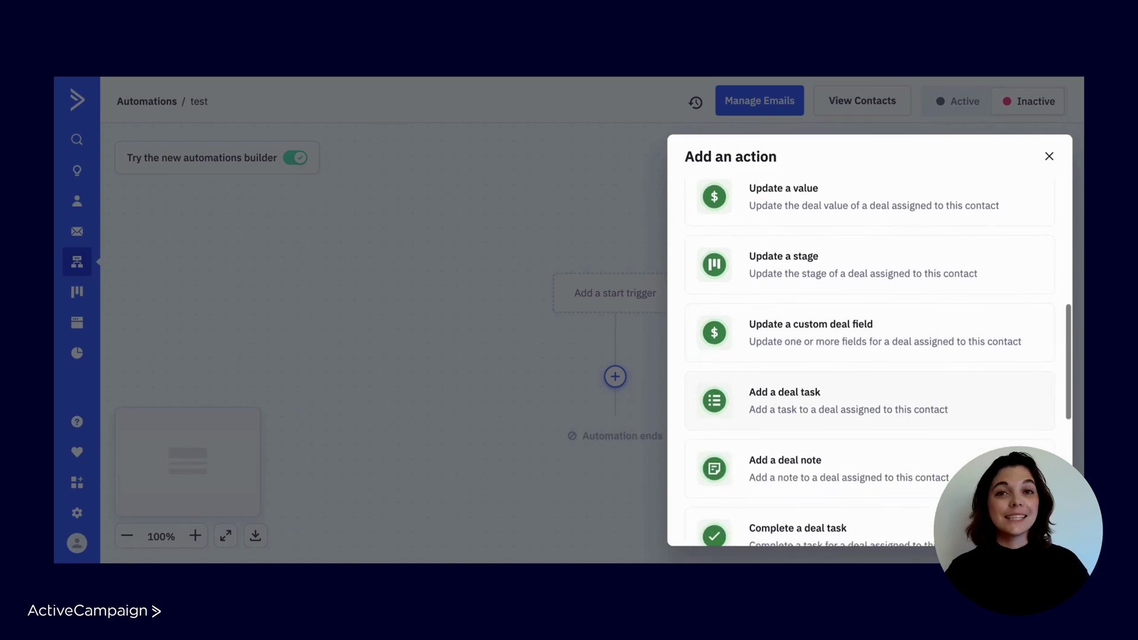
pyautogui.scroll(-4, 870, 356)
pyautogui.scroll(12, 870, 356)
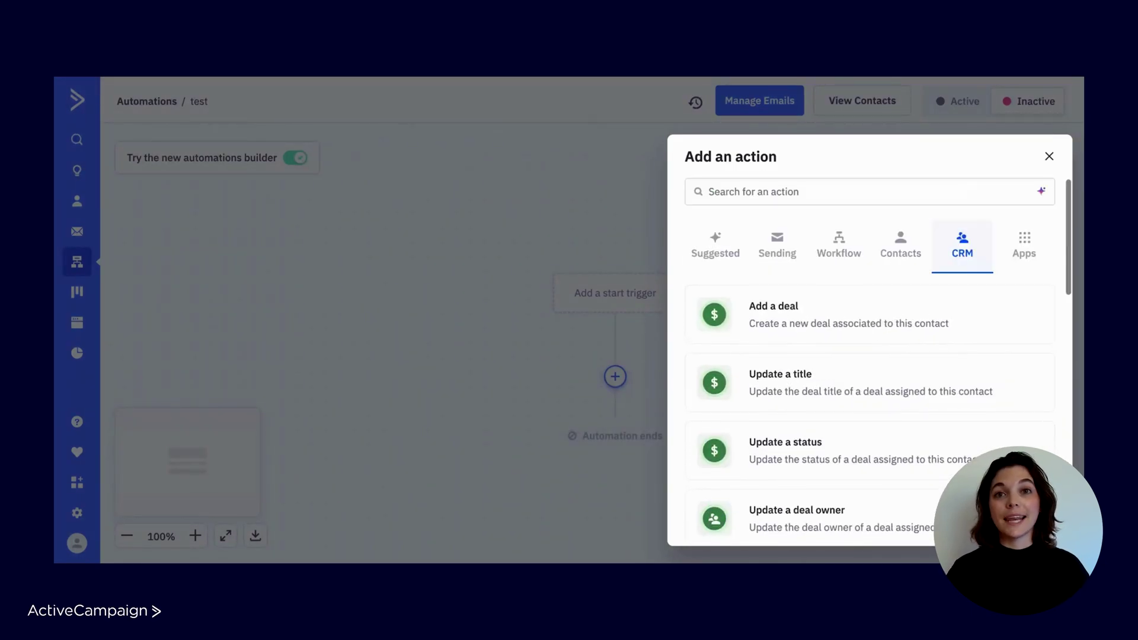
pyautogui.click(1030, 255)
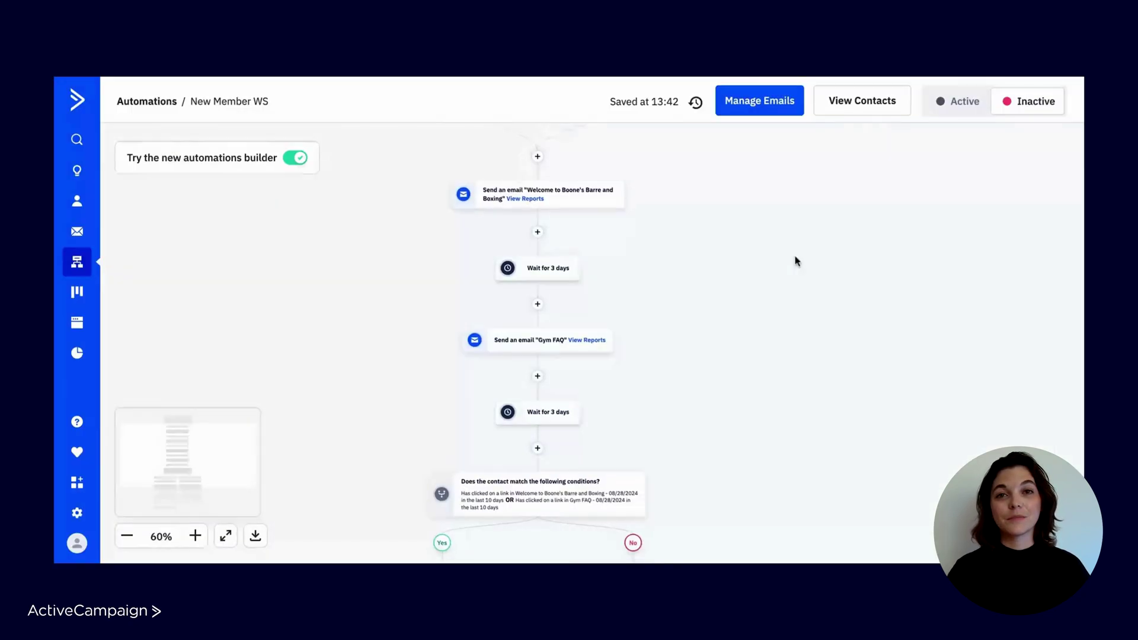
pyautogui.scroll(-6, 796, 259)
pyautogui.scroll(8, 888, 249)
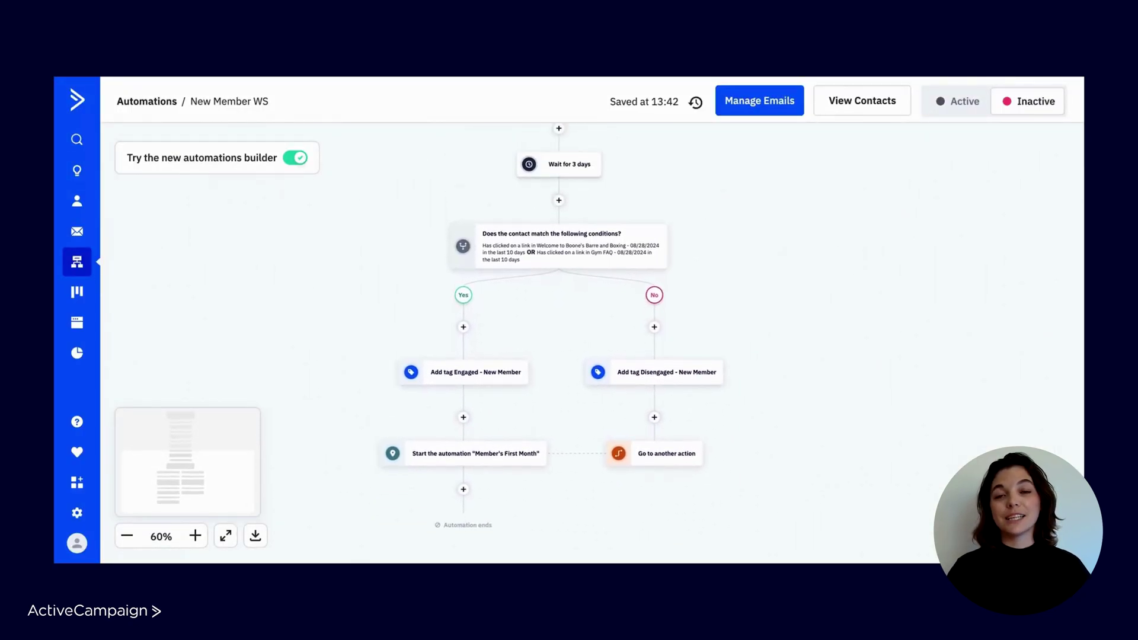